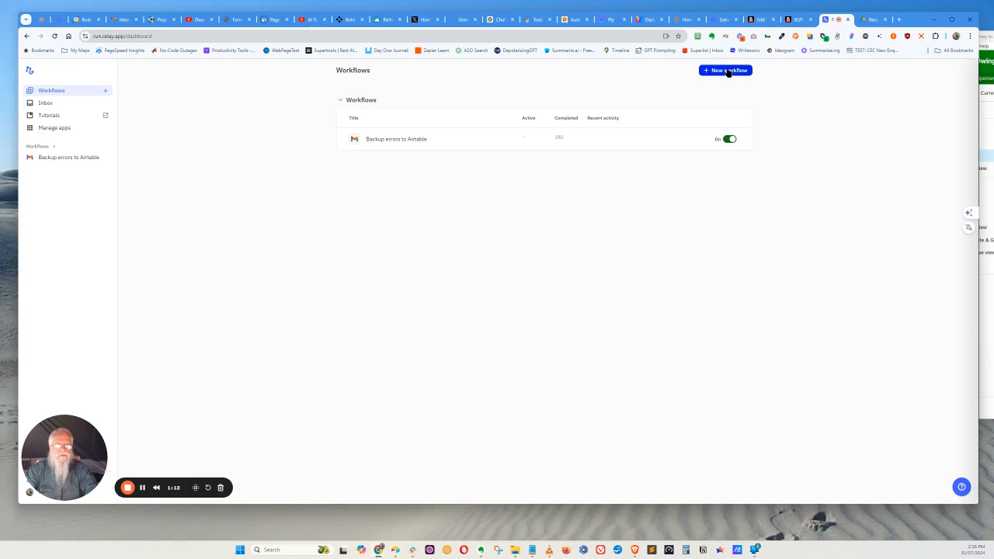
Create a workflow triggered by Gmail's Email received event, limited to the first email in a conversation
{"action": "left_click", "coordinate": [727, 71]}
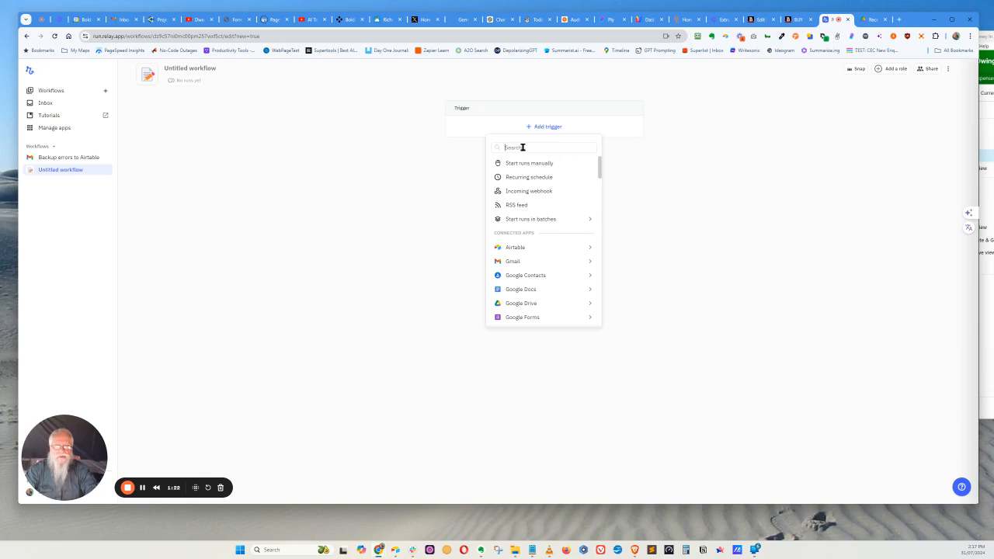
{"action": "mouse_move", "coordinate": [510, 261]}
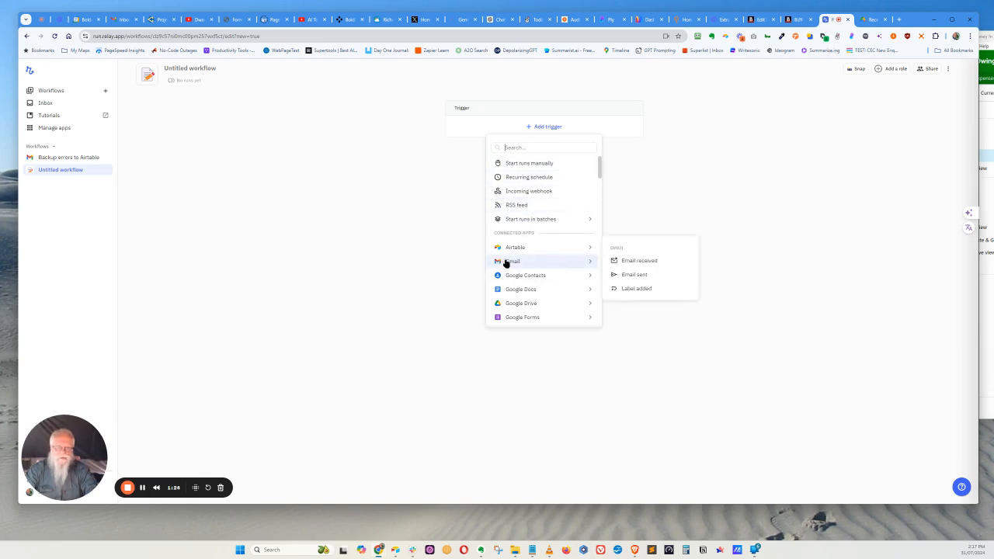
{"action": "left_click", "coordinate": [627, 263]}
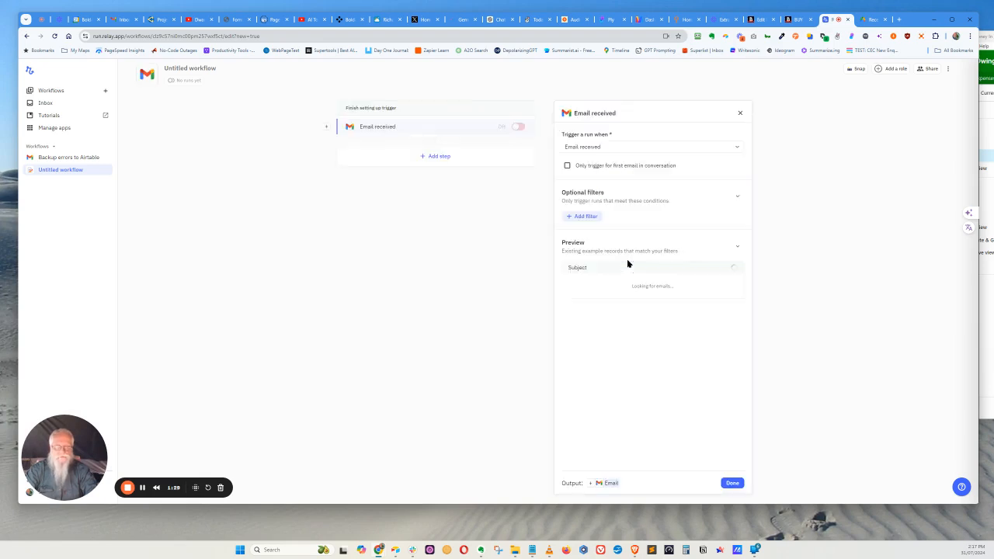
{"action": "left_click", "coordinate": [567, 166]}
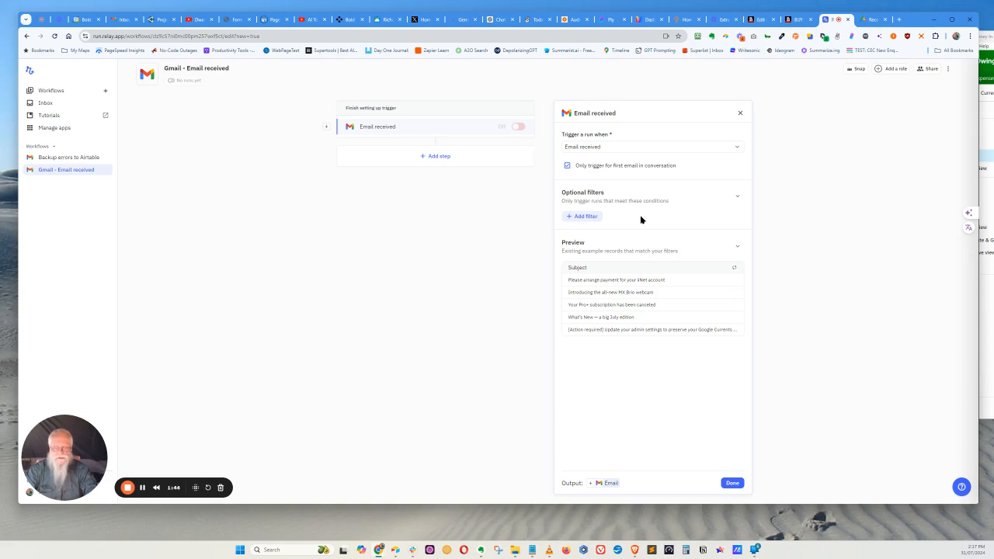
Add a trigger filter requiring the email subject to contain "Receipt" and finish the trigger setup
{"action": "left_click", "coordinate": [586, 217]}
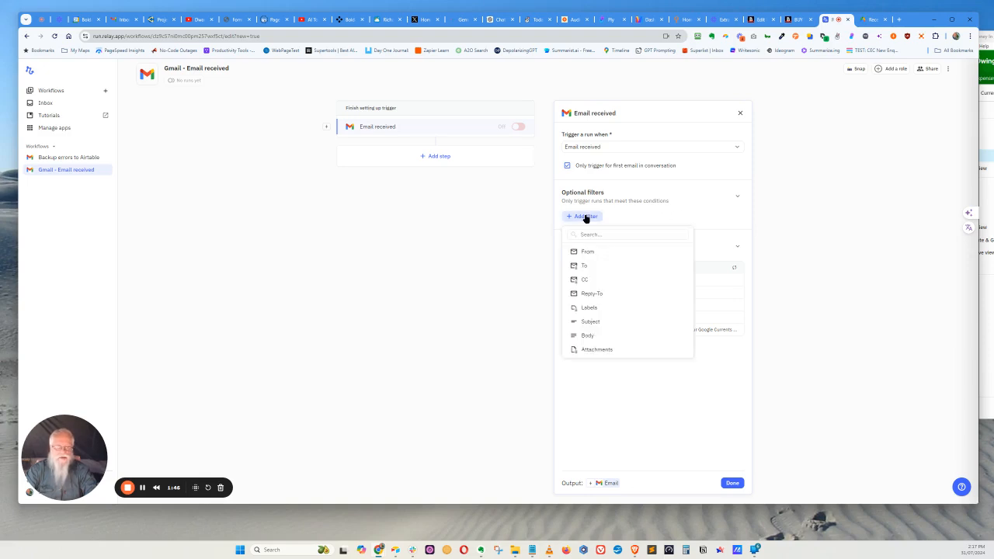
{"action": "left_click", "coordinate": [588, 322]}
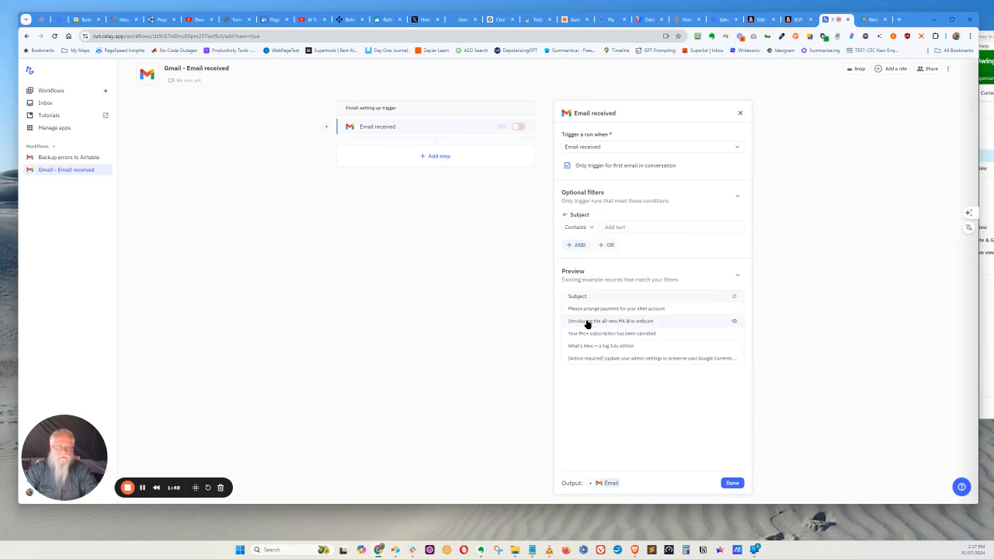
{"action": "left_click", "coordinate": [620, 226]}
{"action": "type", "text": "Rece"}
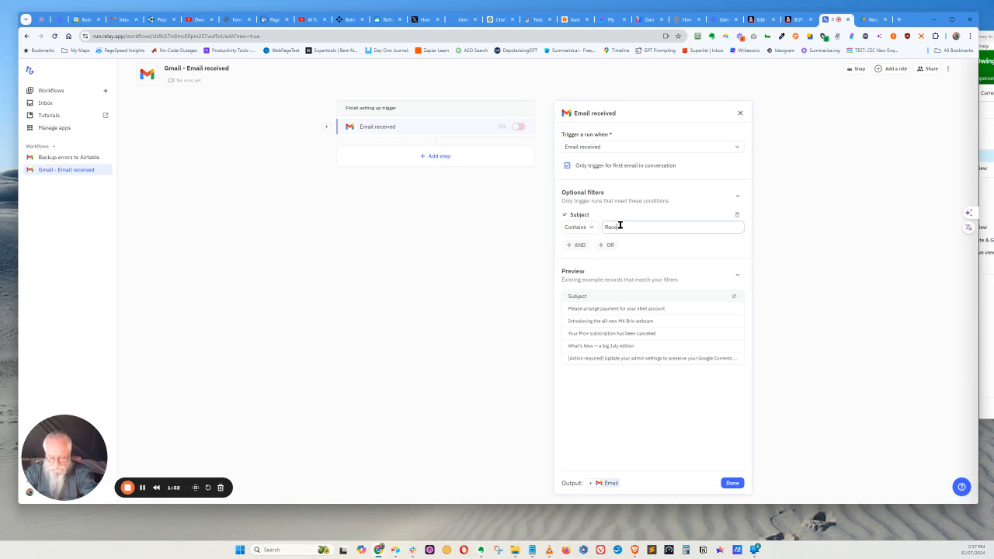
{"action": "type", "text": "ipt"}
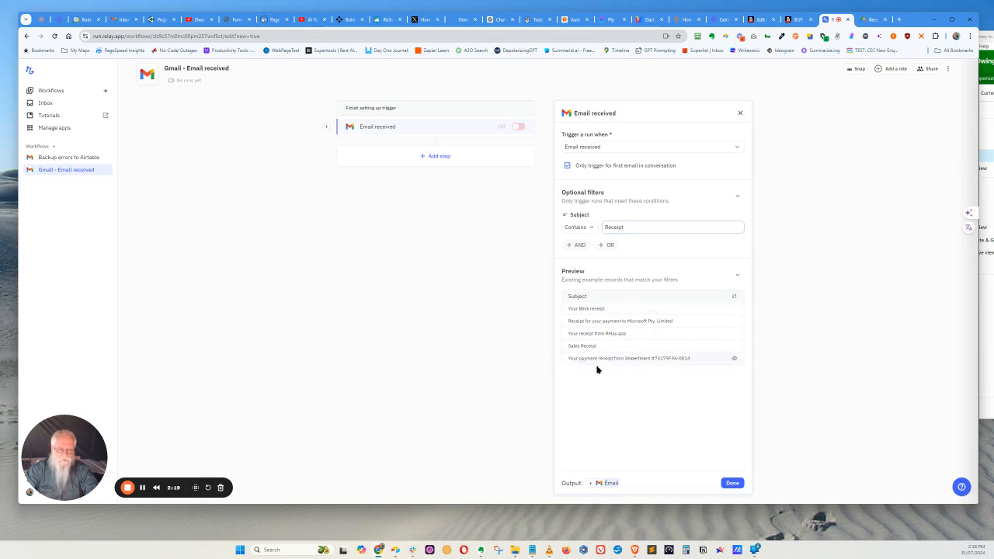
{"action": "left_click", "coordinate": [732, 483]}
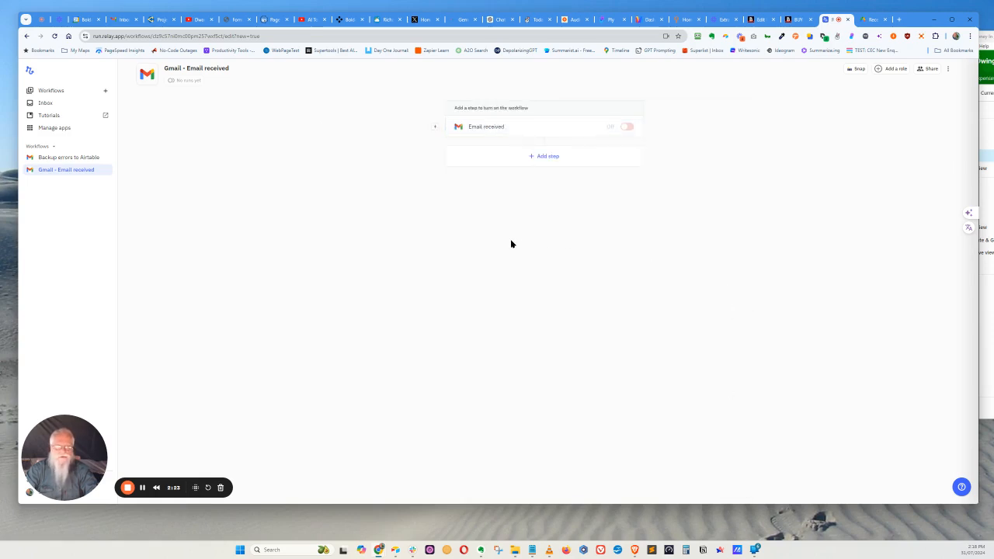
Add a Google Drive Upload file action as the step following the email trigger
{"action": "left_click", "coordinate": [546, 157]}
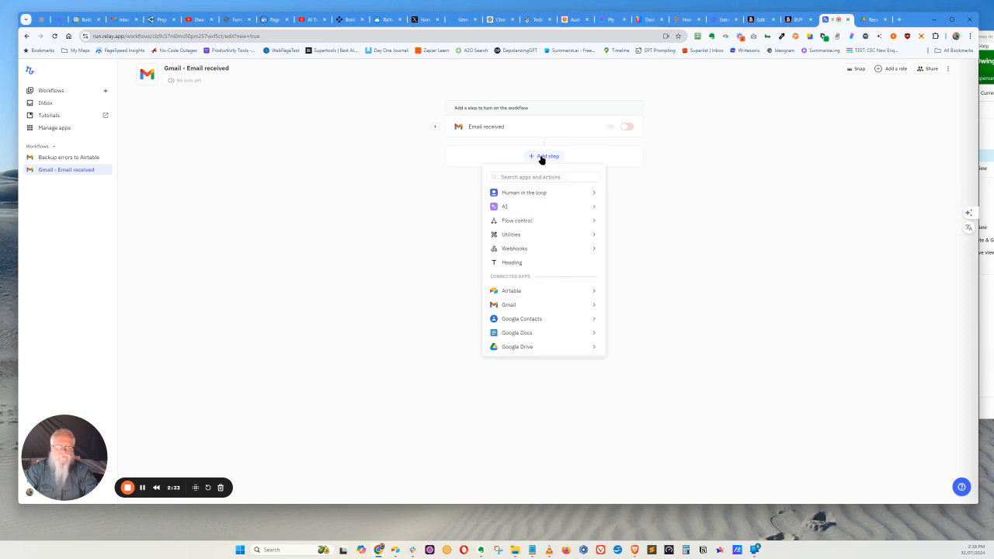
{"action": "mouse_move", "coordinate": [521, 194]}
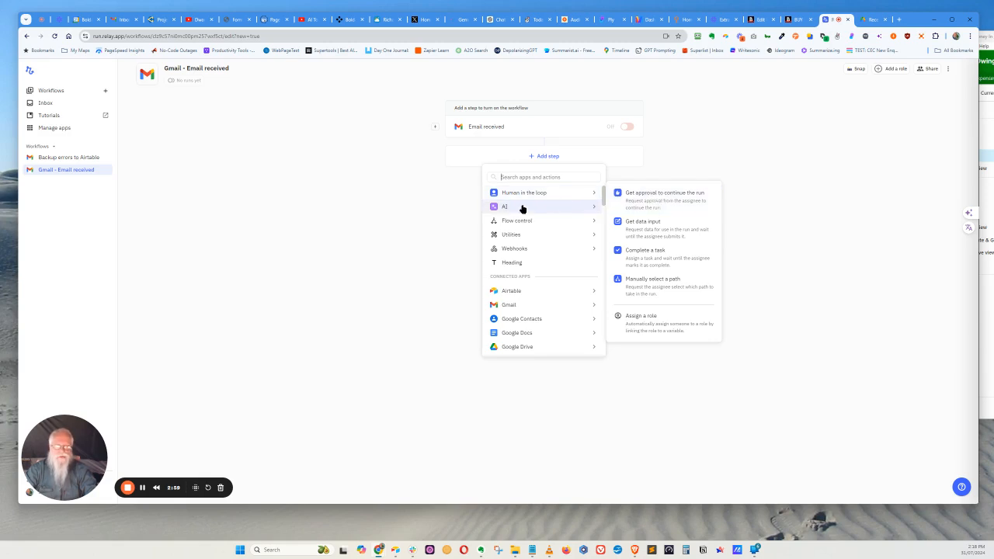
{"action": "mouse_move", "coordinate": [505, 210]}
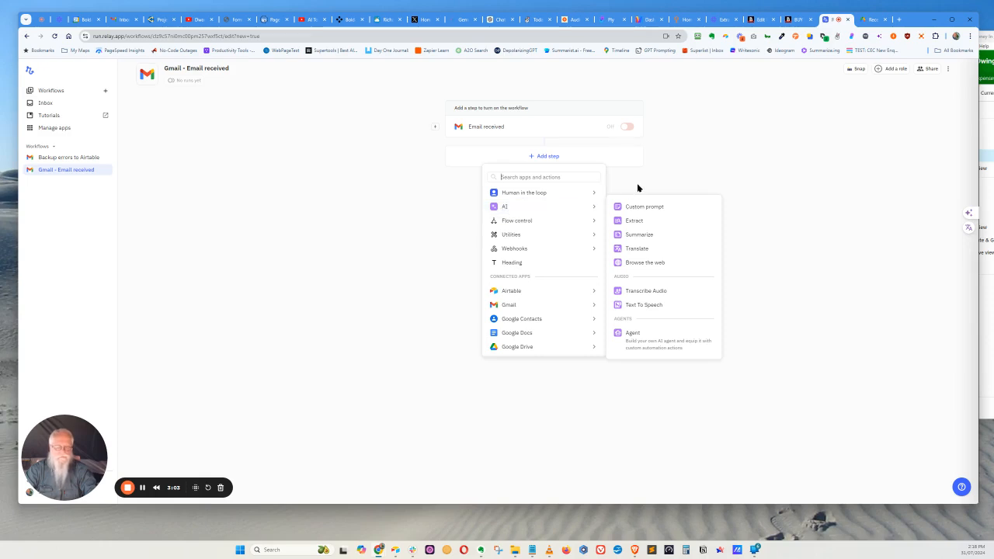
{"action": "mouse_move", "coordinate": [541, 252]}
{"action": "scroll", "coordinate": [539, 264], "scroll_direction": "down", "scroll_amount": 1}
{"action": "mouse_move", "coordinate": [539, 272]}
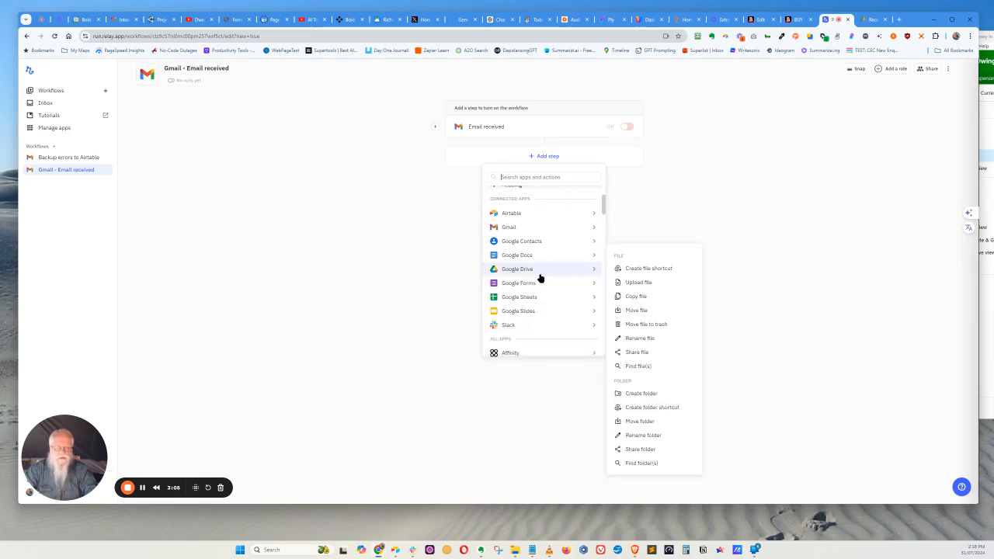
{"action": "left_click", "coordinate": [633, 284]}
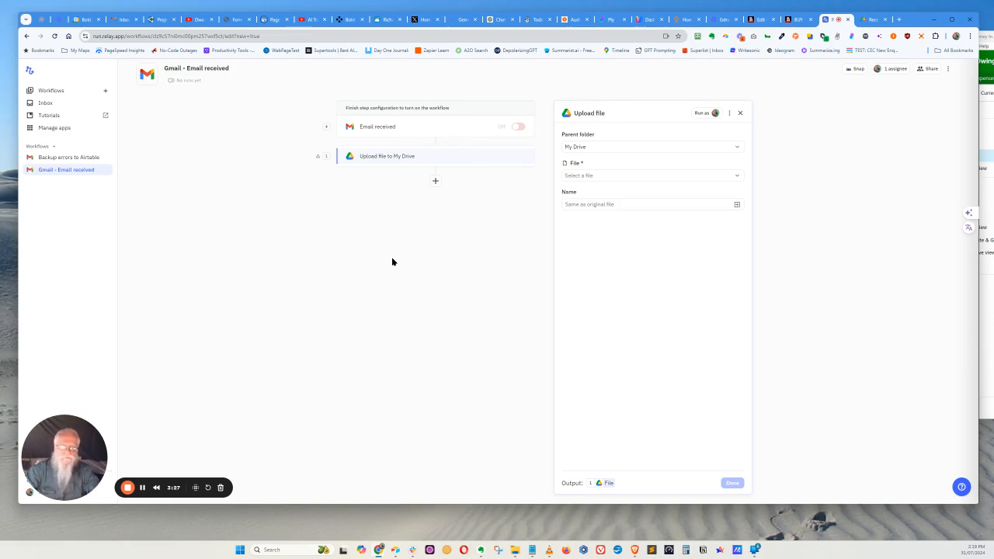
Set the upload step's parent folder to Receipts
{"action": "left_click", "coordinate": [575, 147]}
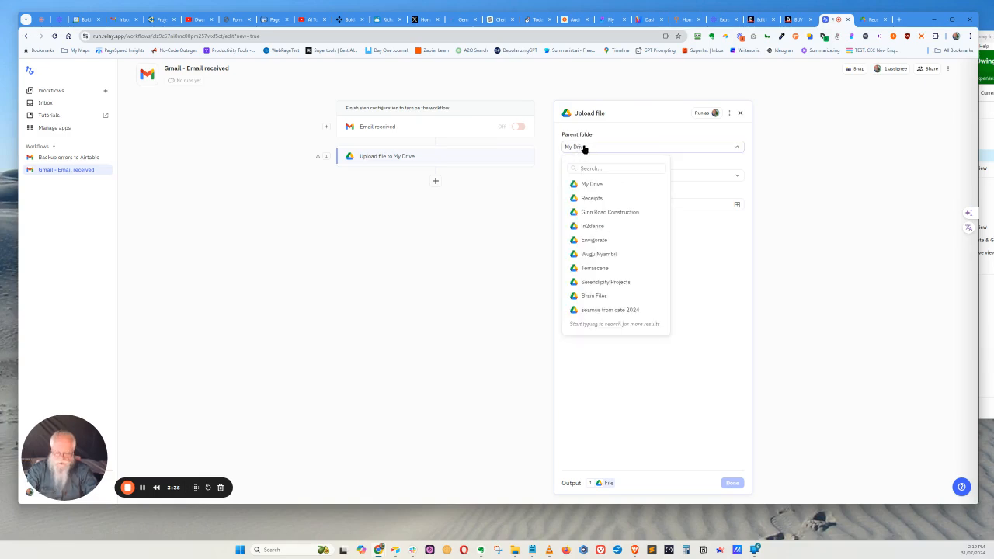
{"action": "type", "text": "rece"}
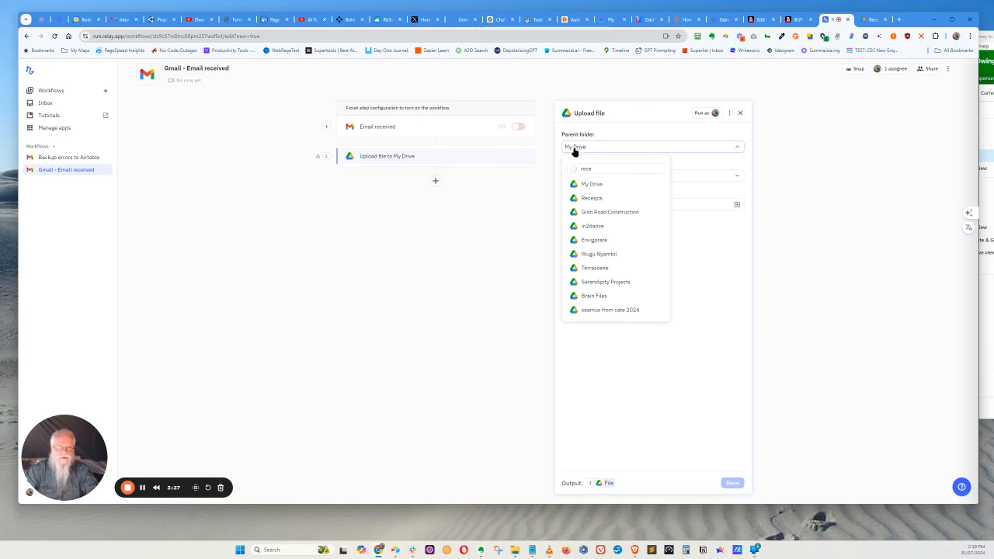
{"action": "left_click", "coordinate": [592, 186]}
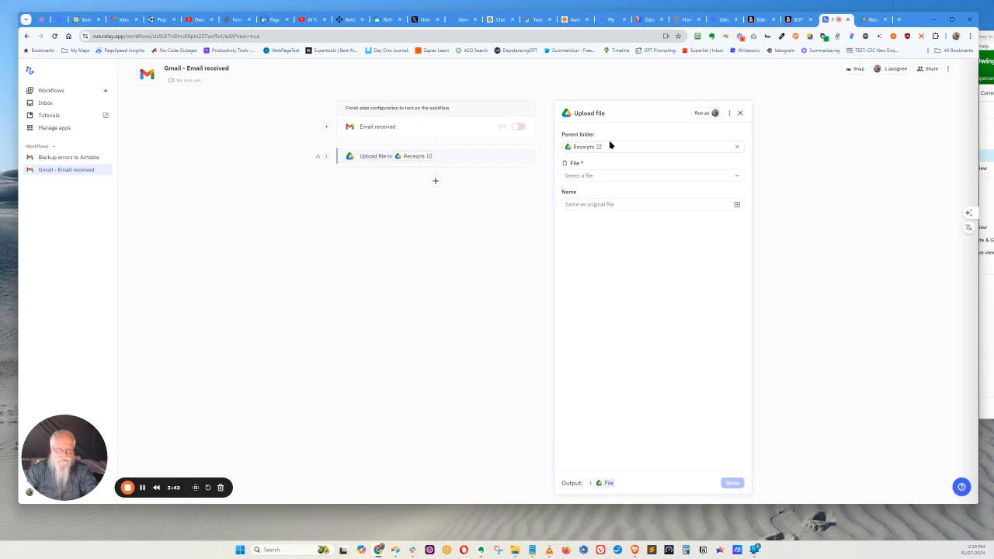
Use the first attachment of the triggering email as the file to upload and finish the step configuration
{"action": "left_click", "coordinate": [589, 177]}
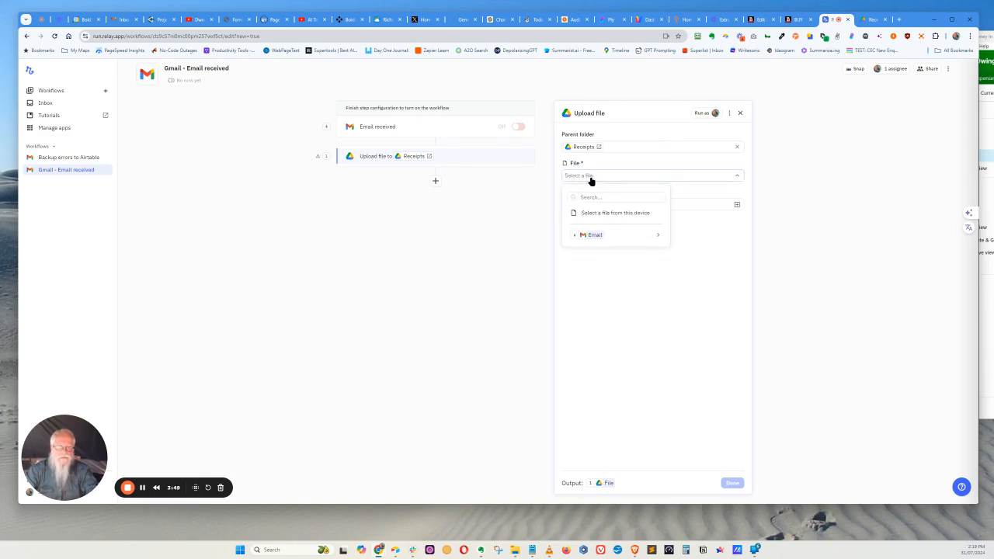
{"action": "mouse_move", "coordinate": [596, 233]}
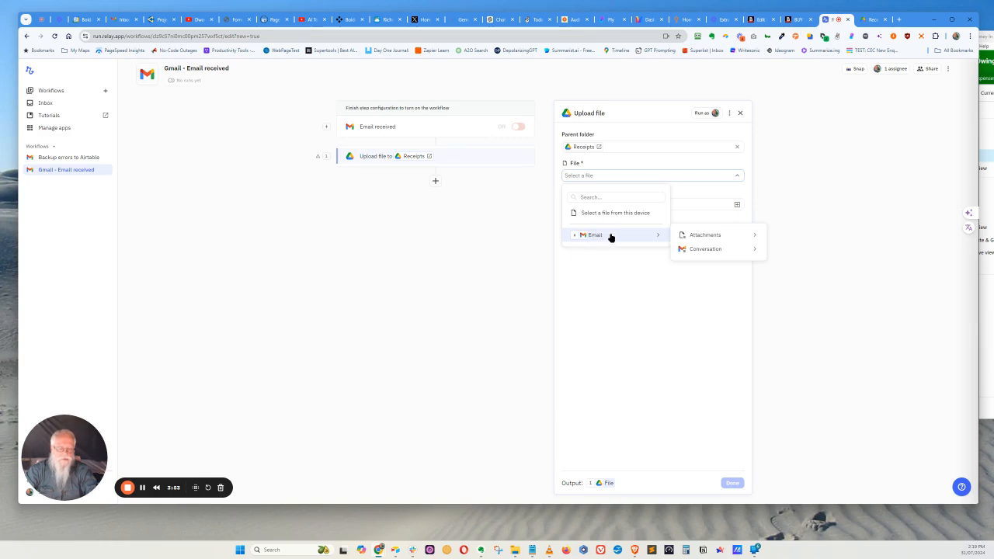
{"action": "mouse_move", "coordinate": [708, 238]}
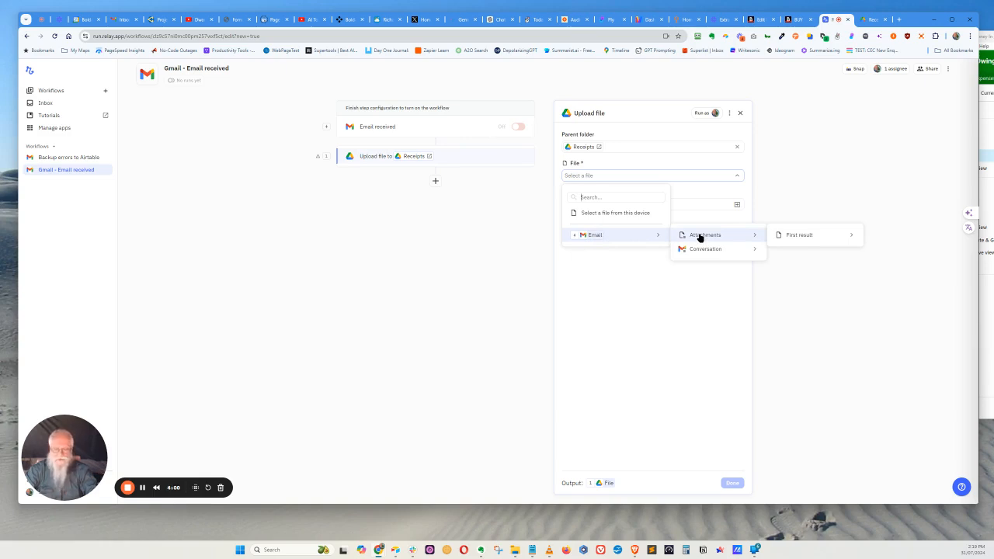
{"action": "mouse_move", "coordinate": [792, 235]}
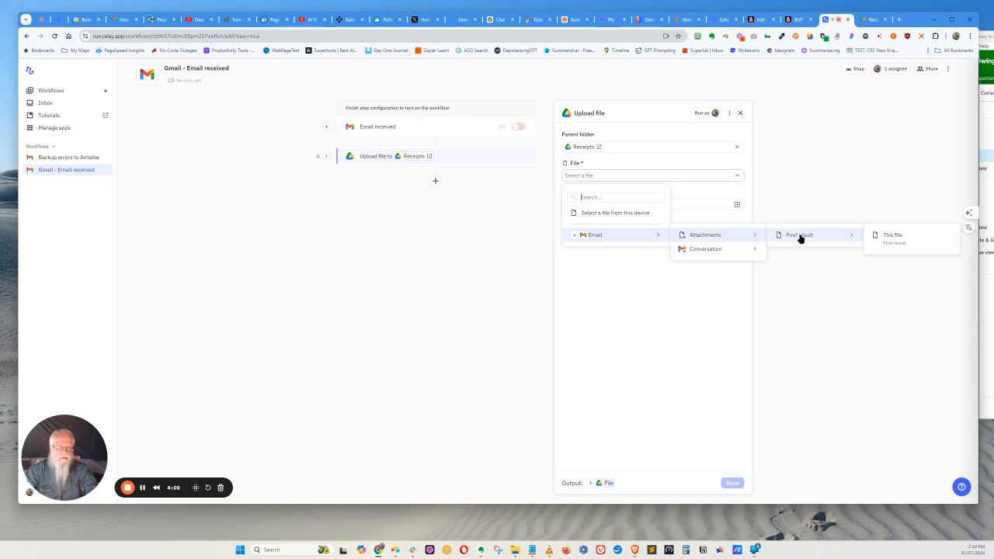
{"action": "left_click", "coordinate": [891, 237]}
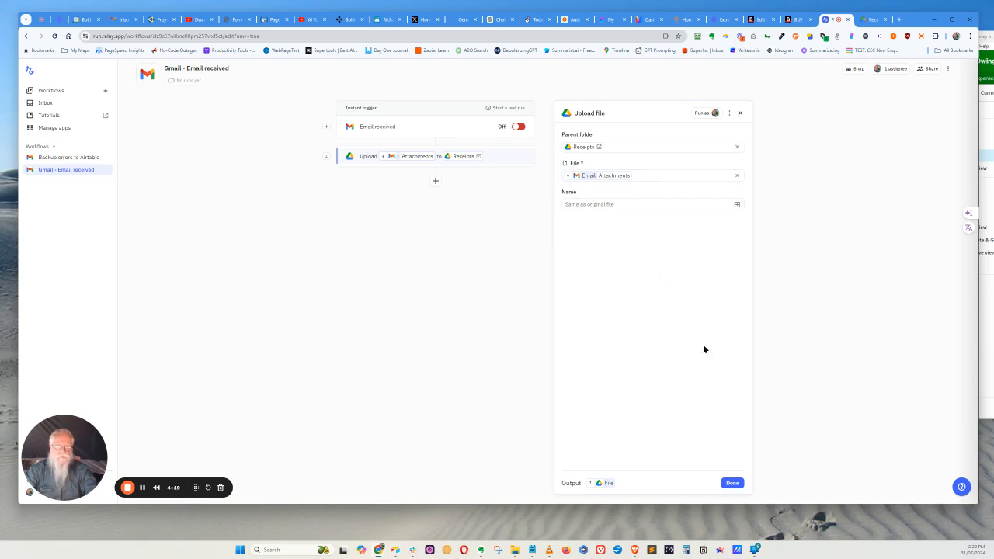
{"action": "left_click", "coordinate": [731, 483]}
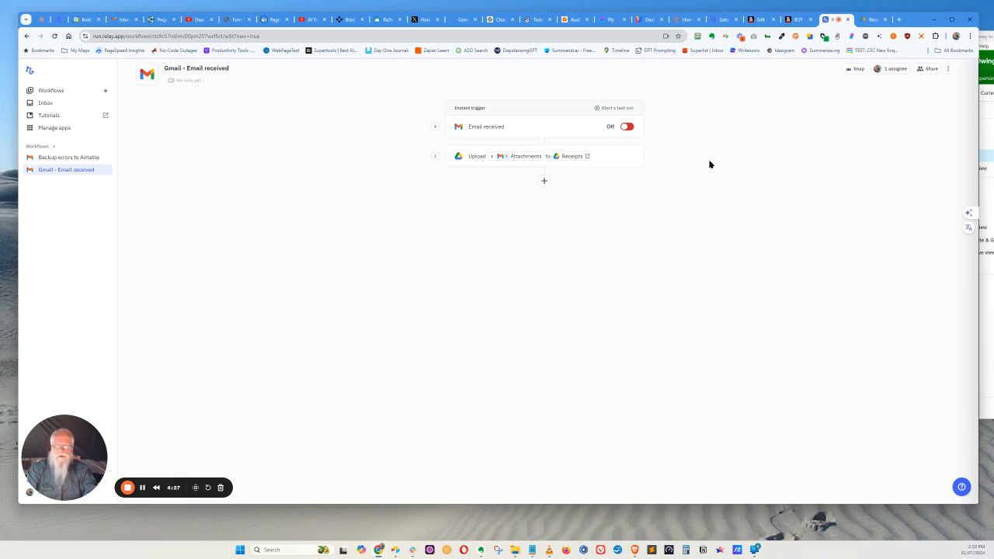
Create and start a test run of the workflow using the email "Your receipt from Relay.app"
{"action": "left_click", "coordinate": [610, 109]}
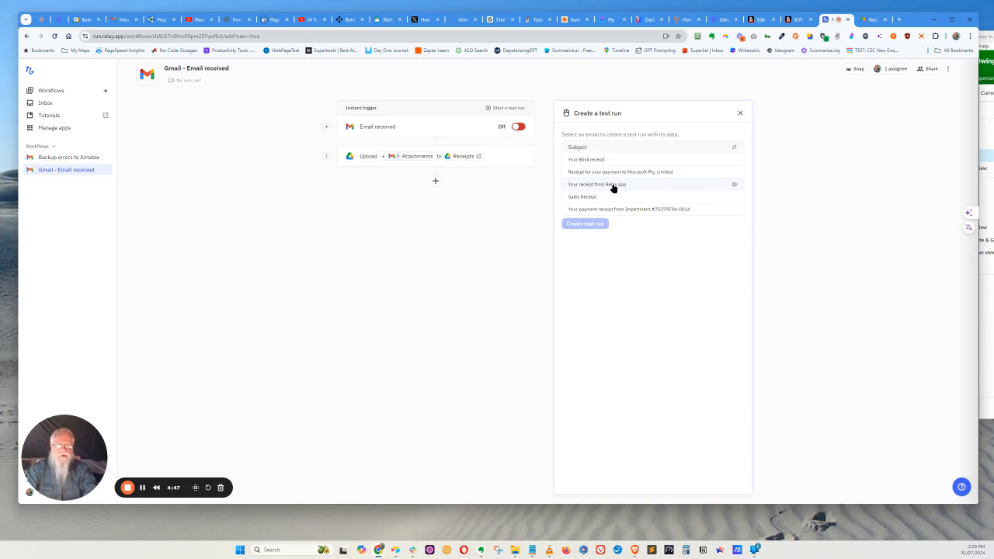
{"action": "left_click", "coordinate": [612, 187]}
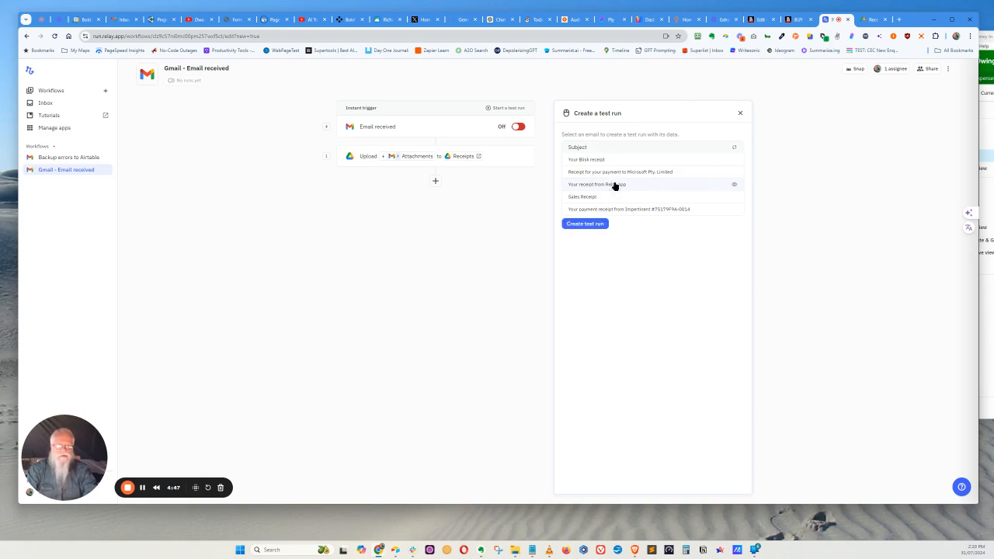
{"action": "left_click", "coordinate": [587, 225]}
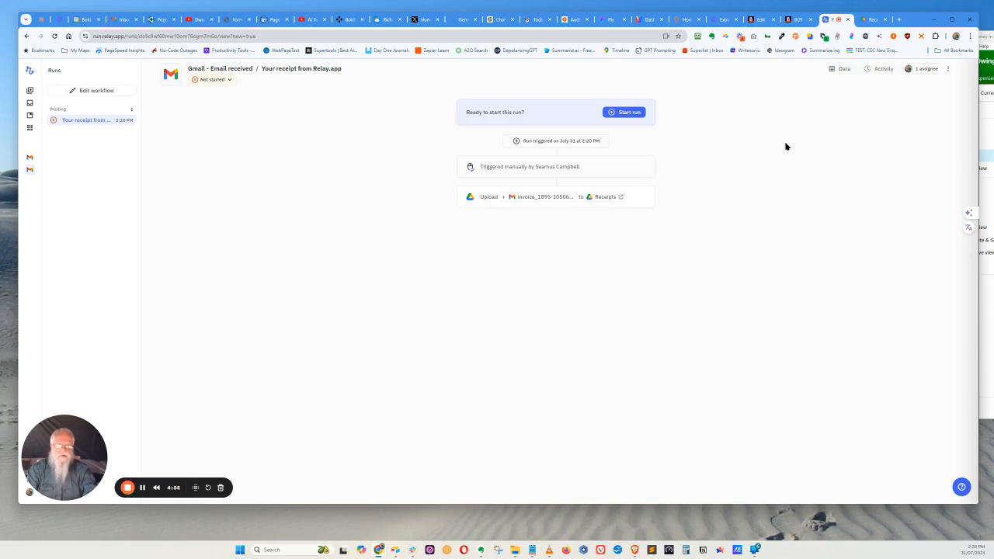
{"action": "left_click", "coordinate": [625, 113]}
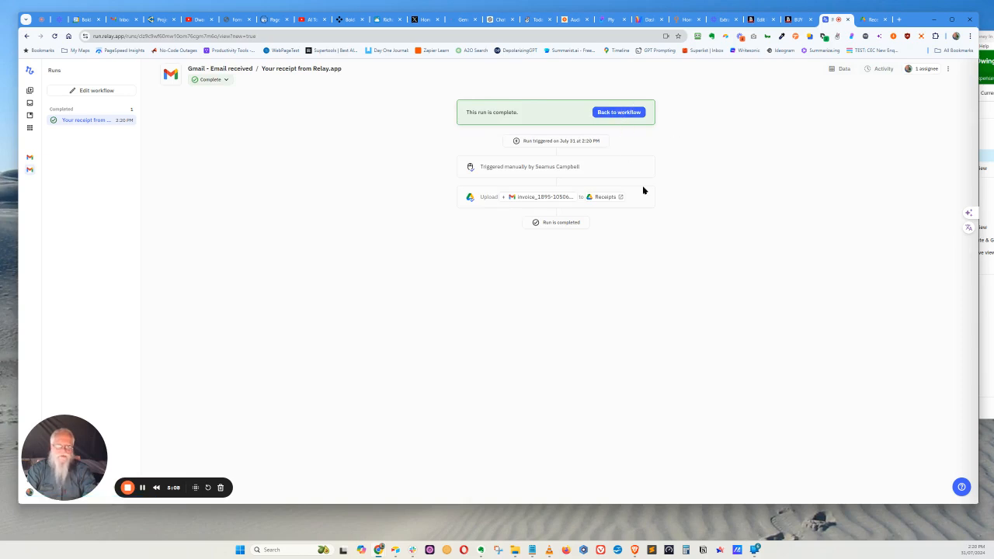
Check the Receipts folder in Google Drive for the uploaded invoice, and return to the workflow editor in Relay.app
{"action": "left_click", "coordinate": [871, 20]}
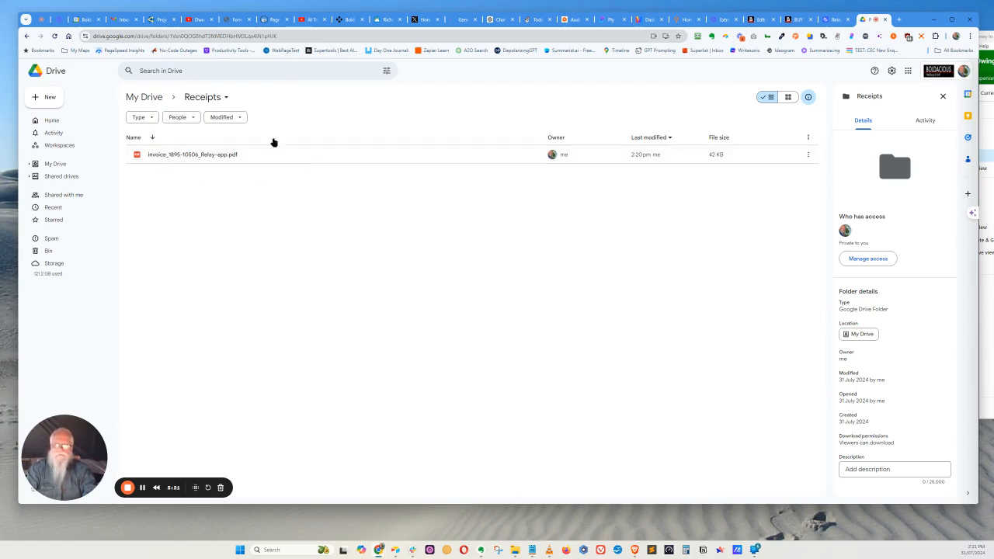
{"action": "left_click", "coordinate": [830, 21]}
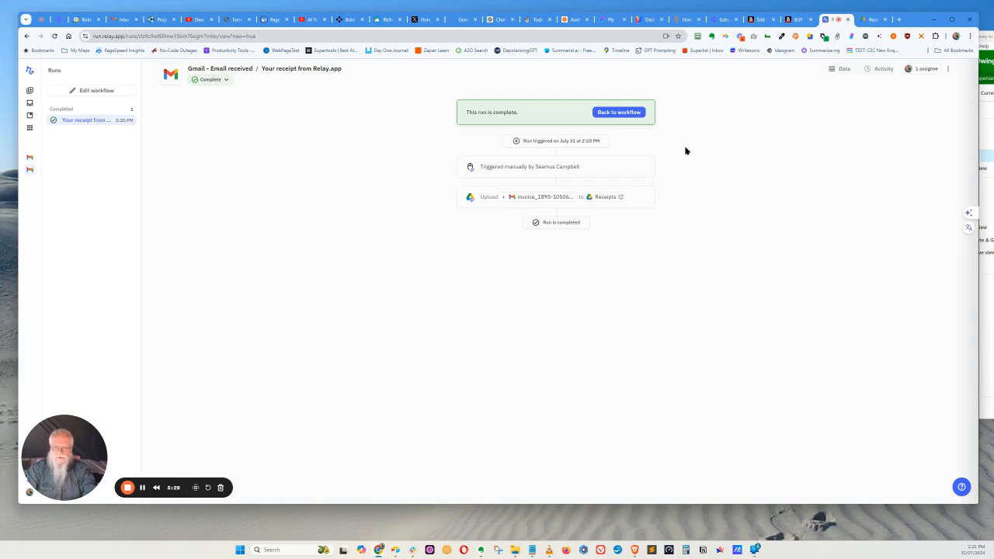
{"action": "left_click", "coordinate": [614, 113]}
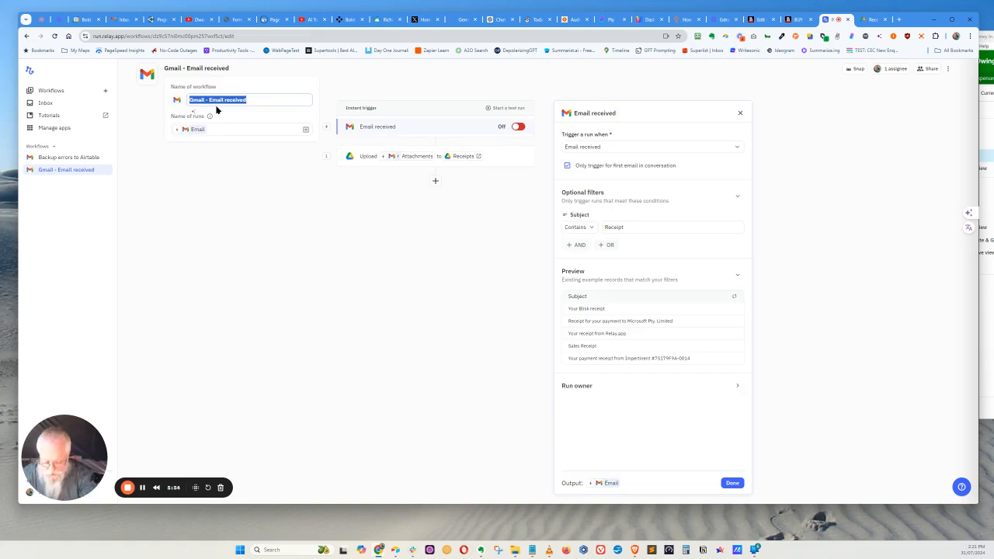
Rename the workflow as "Gmail receipts to G Drive"
{"action": "type", "text": "gamil"}
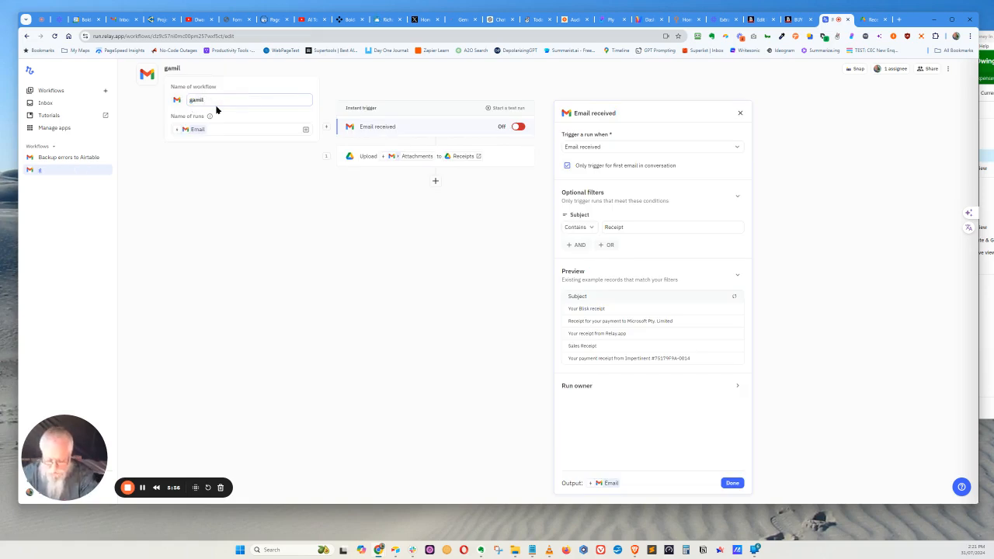
{"action": "type", "text": " recipets to G Drive"}
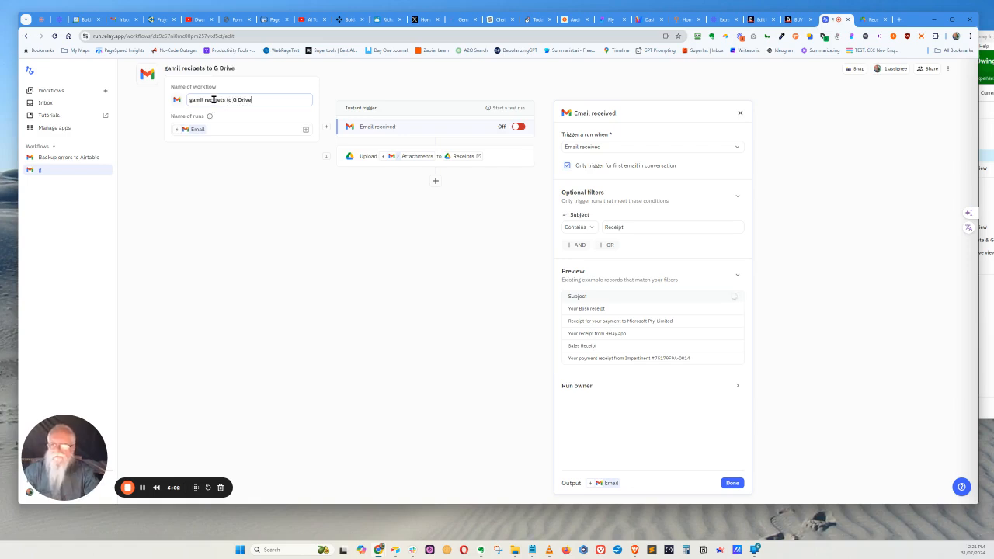
{"action": "key", "text": "BackSpace"}
{"action": "key", "text": "BackSpace"}
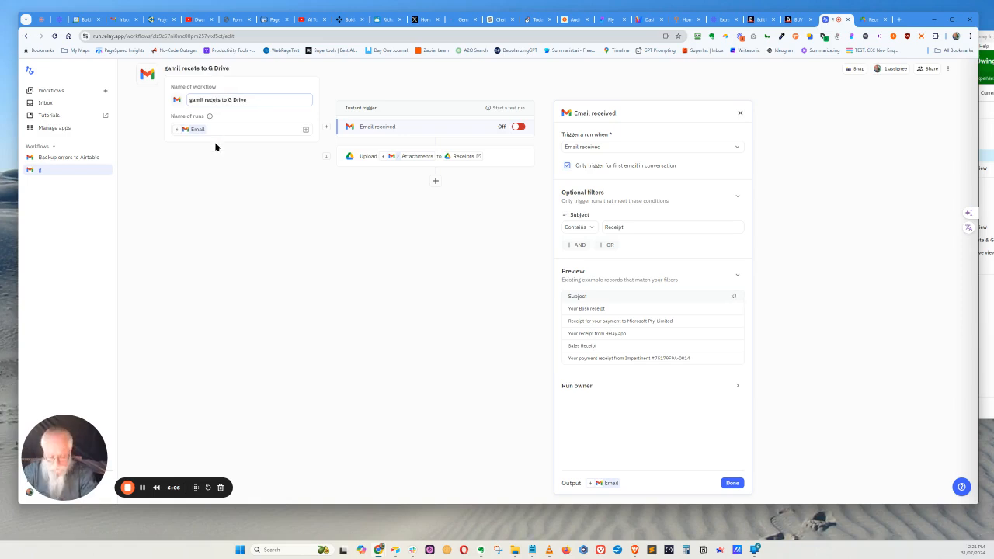
{"action": "key", "text": "Right"}
{"action": "type", "text": "ip"}
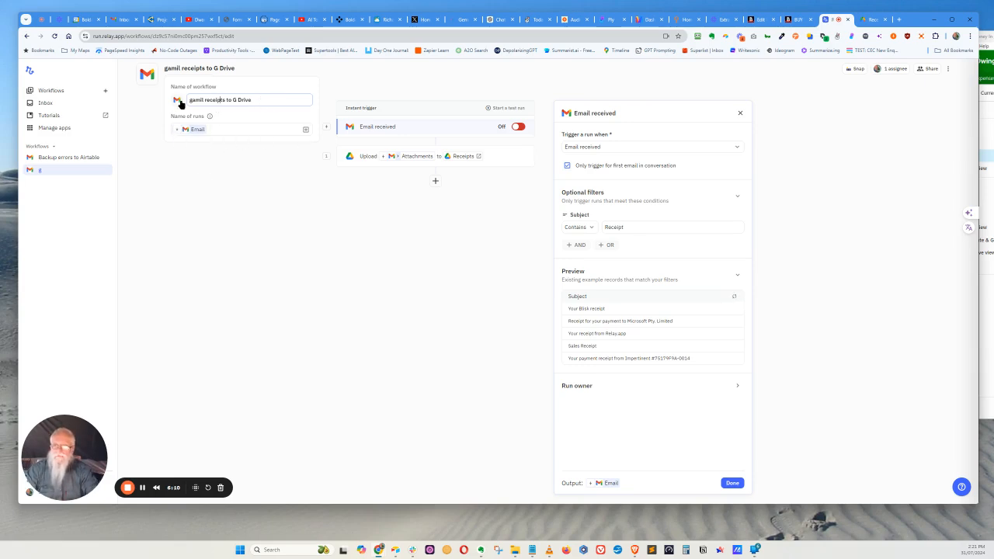
{"action": "right_click", "coordinate": [211, 136]}
{"action": "left_click", "coordinate": [229, 142]}
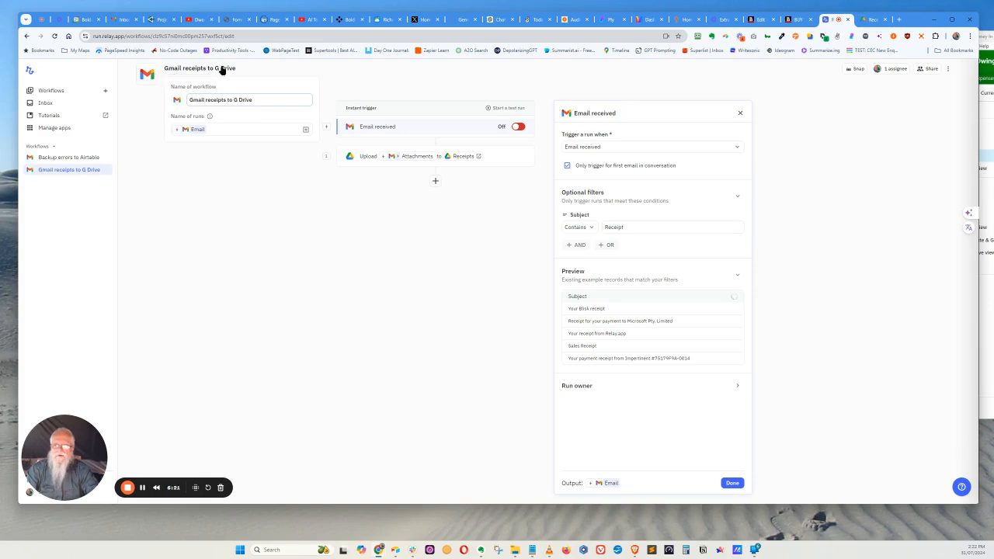
{"action": "left_click", "coordinate": [364, 84]}
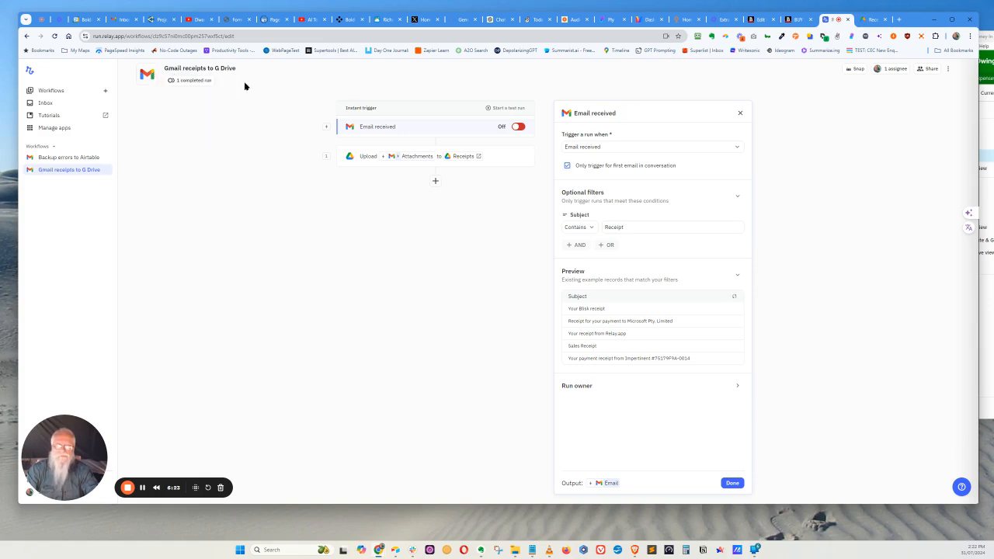
Turn on the workflow's Email received trigger and close its settings
{"action": "left_click", "coordinate": [520, 128]}
{"action": "left_click", "coordinate": [740, 112]}
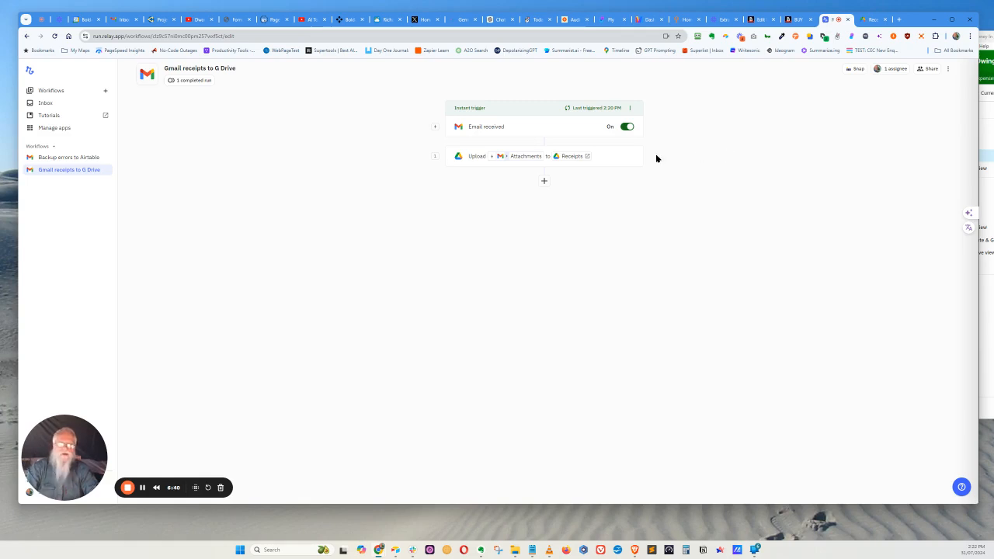
Review the contents of the Receipts folder in Google Drive once more and switch back to Relay.app
{"action": "left_click", "coordinate": [871, 22]}
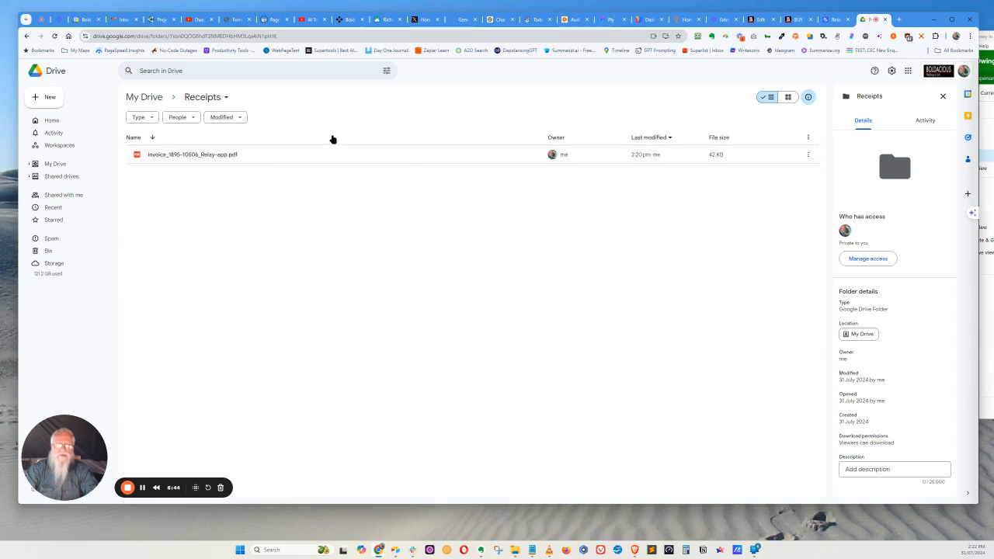
{"action": "left_click", "coordinate": [834, 19]}
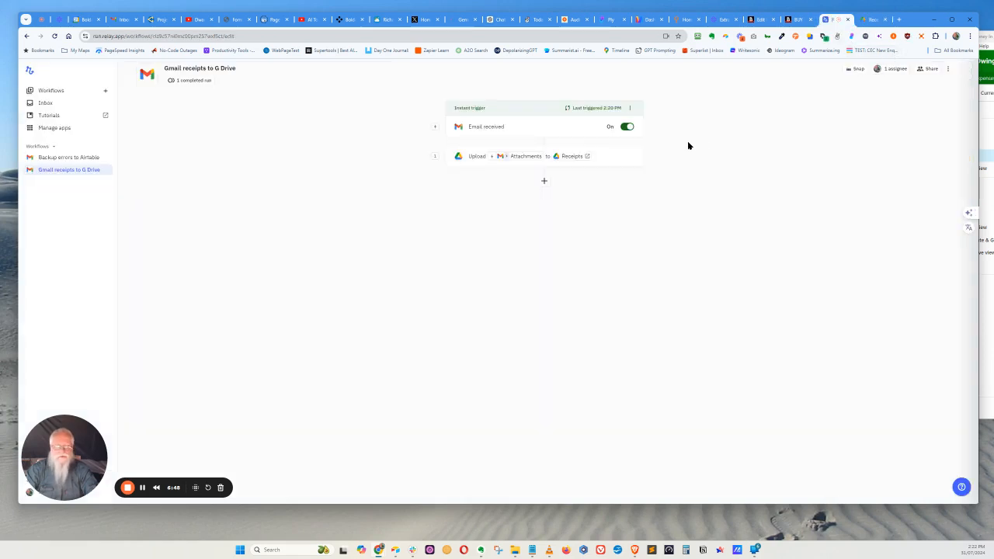